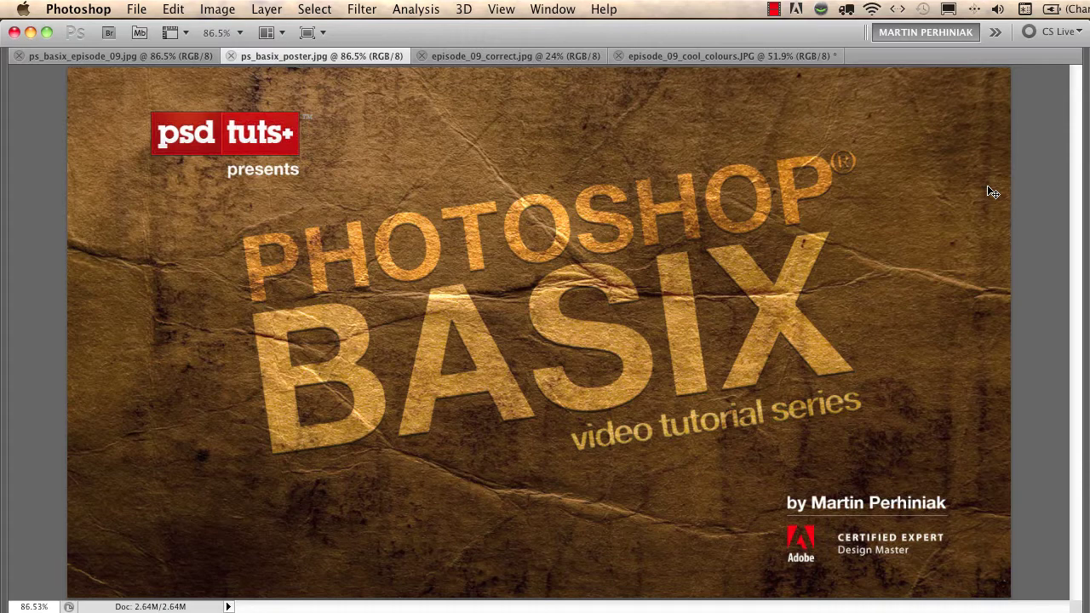
Step: Close the ps_basix_poster.jpg and ps_basix_episode_09.jpg title images, leaving episode_09_correct.jpg
key("super+w")
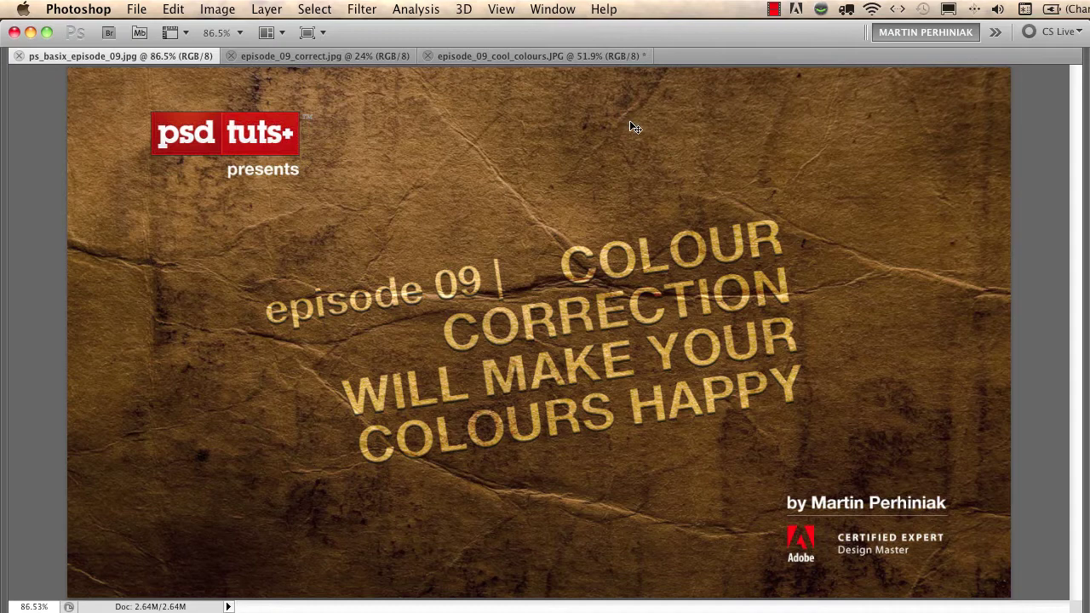
key("super+w")
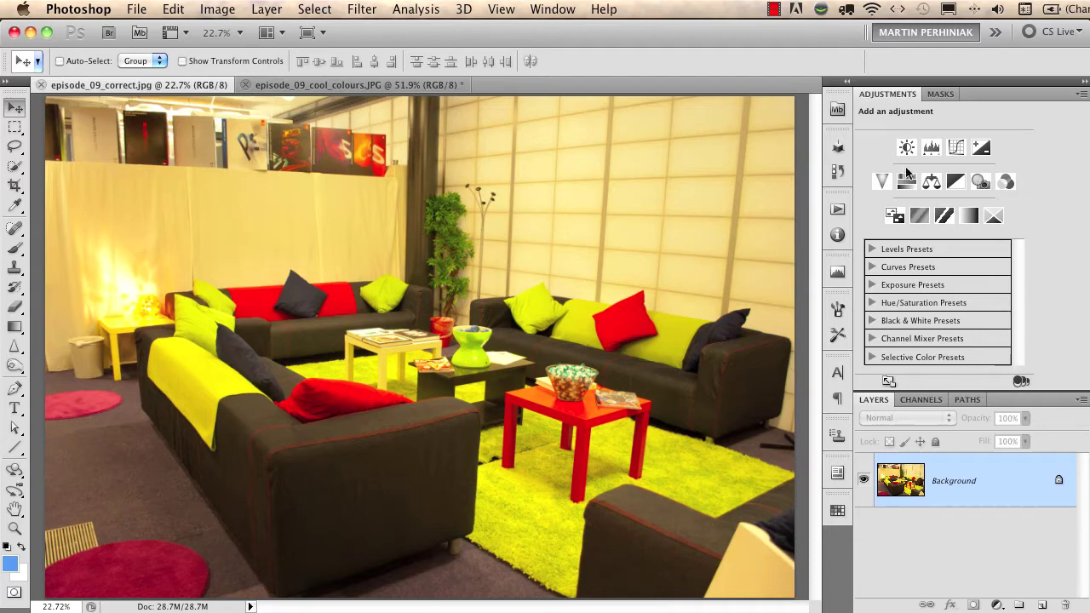
Step: Add a Curves layer using the grey Master Collection box as the neutral grey point
left_click(957, 148)
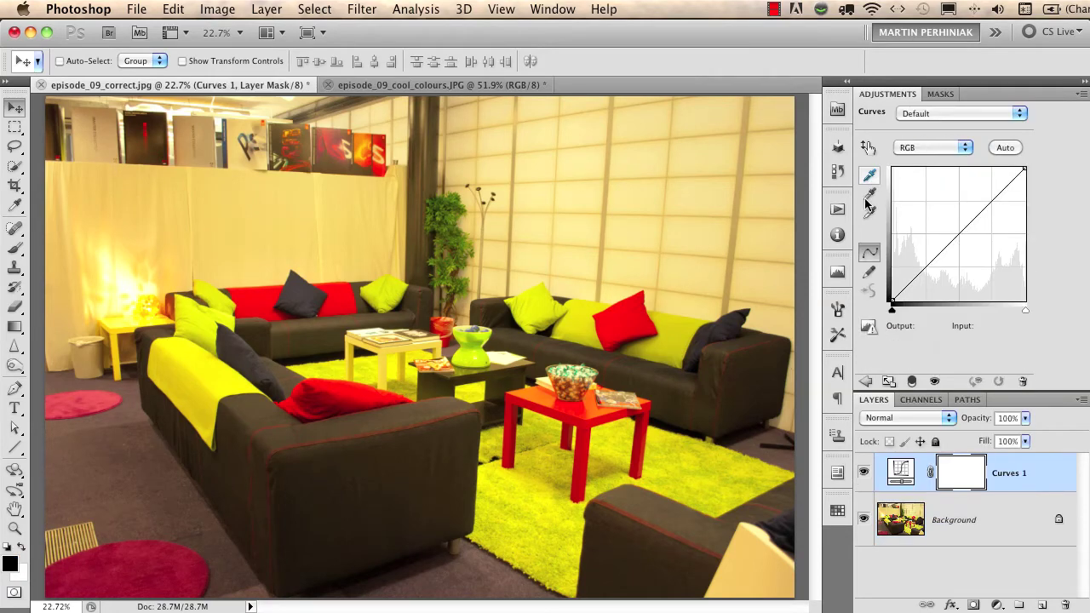
left_click(871, 213)
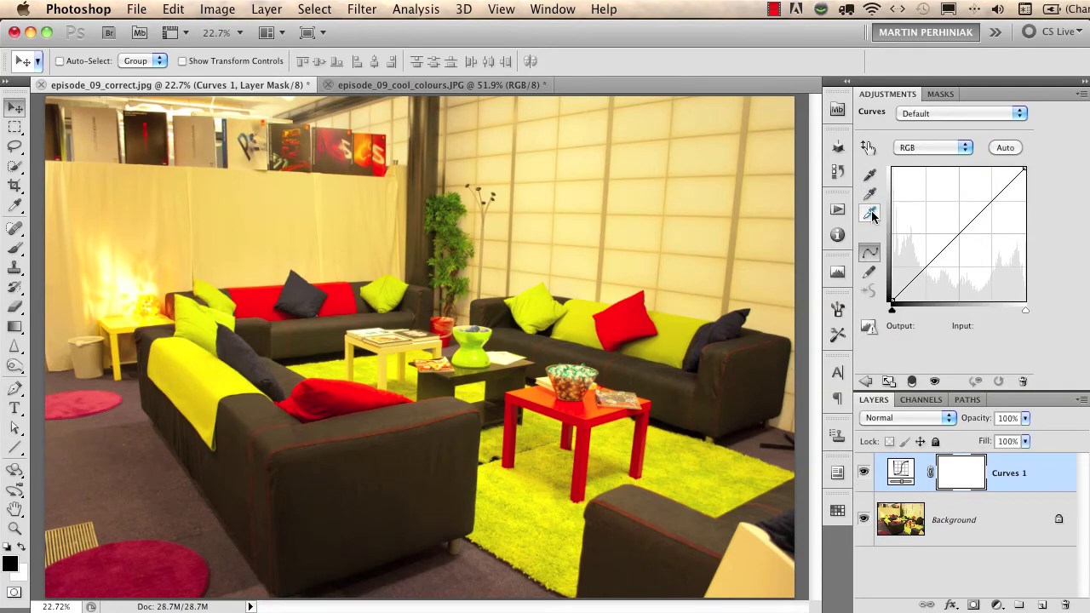
left_click(870, 195)
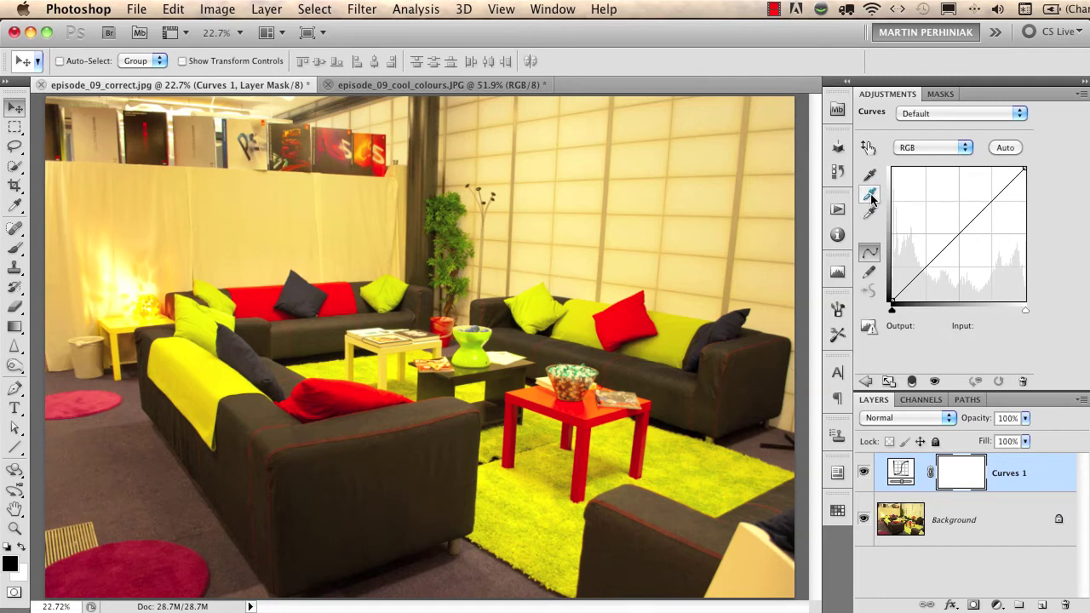
left_click(870, 195)
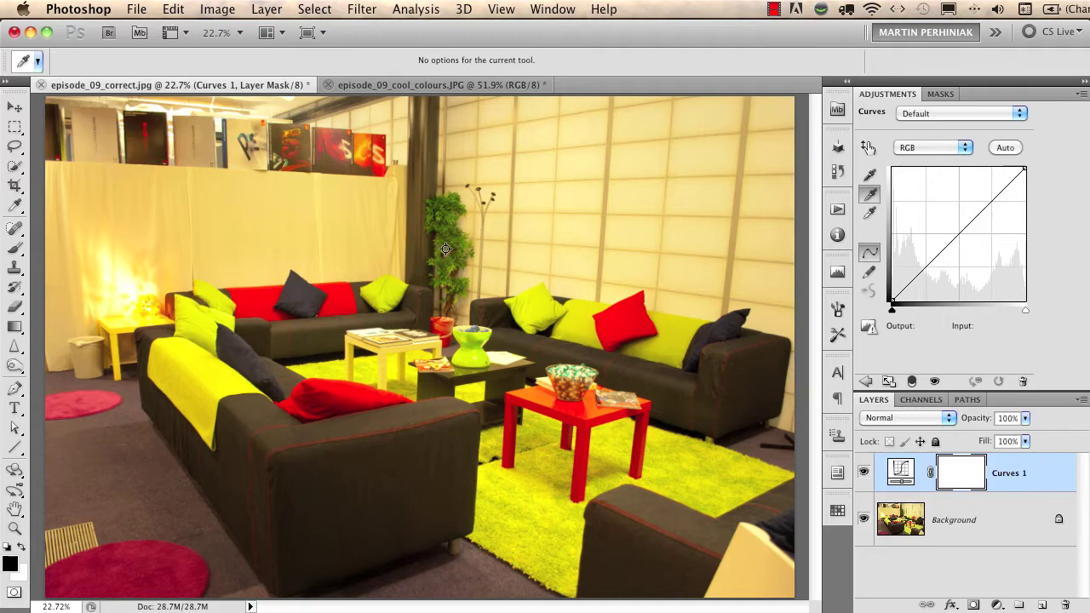
left_click_drag(190, 138, 313, 244)
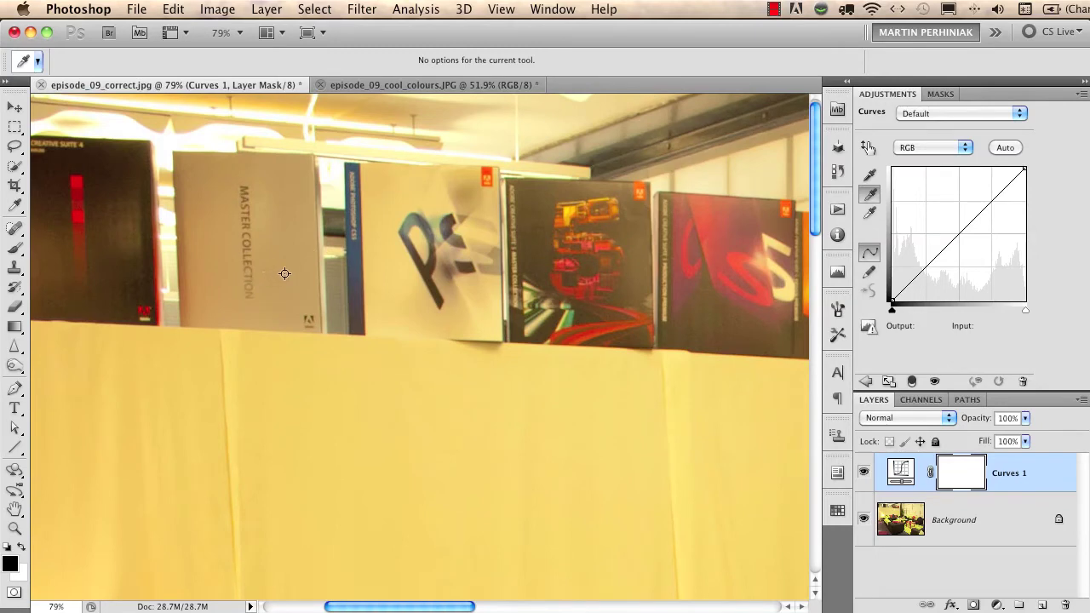
left_click(285, 299)
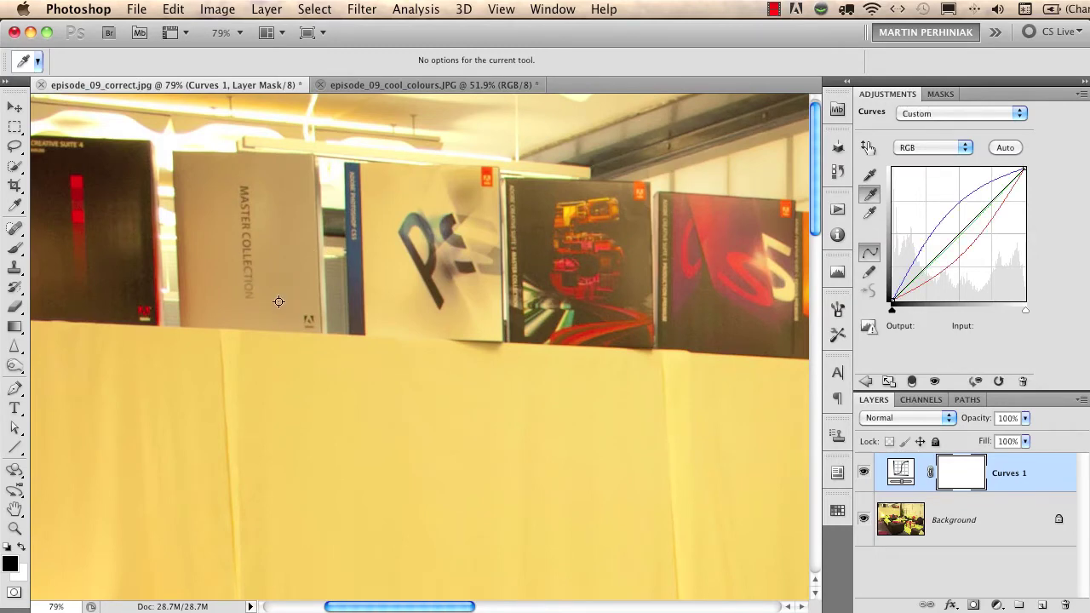
key("super+0")
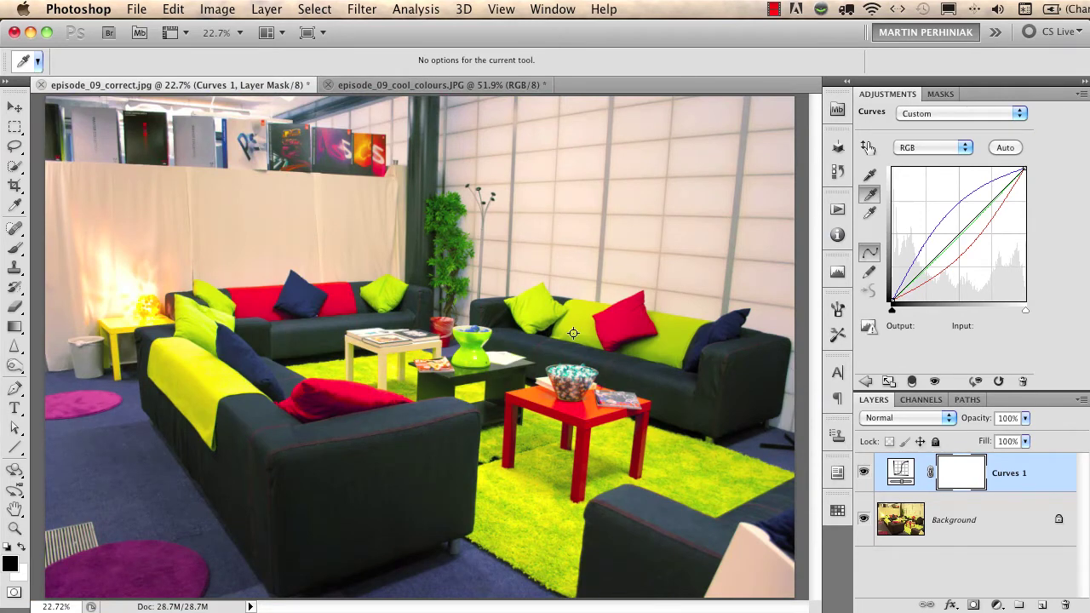
left_click(863, 474)
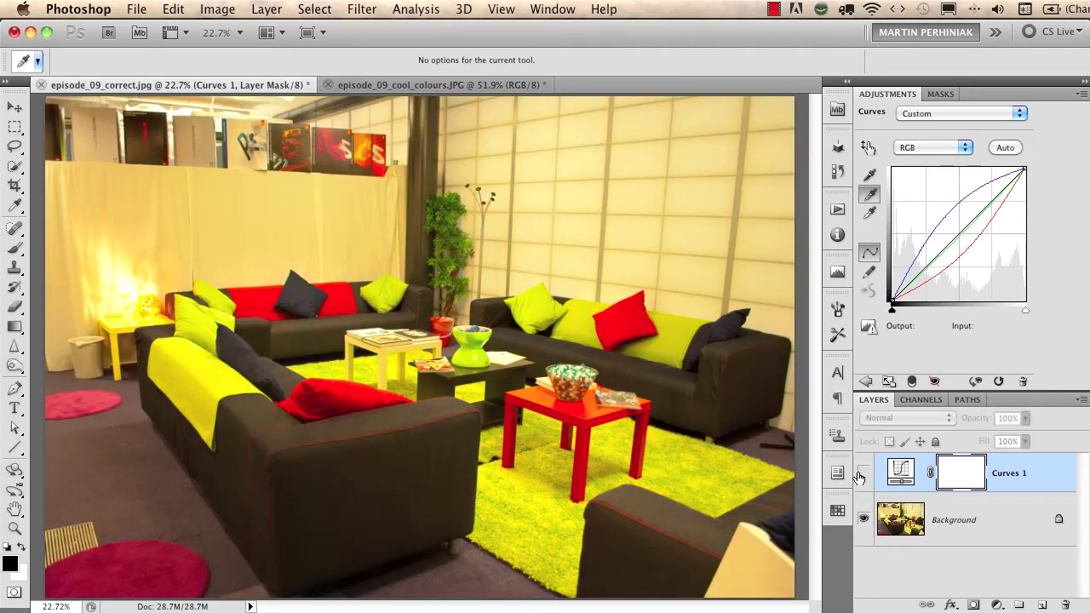
left_click(863, 474)
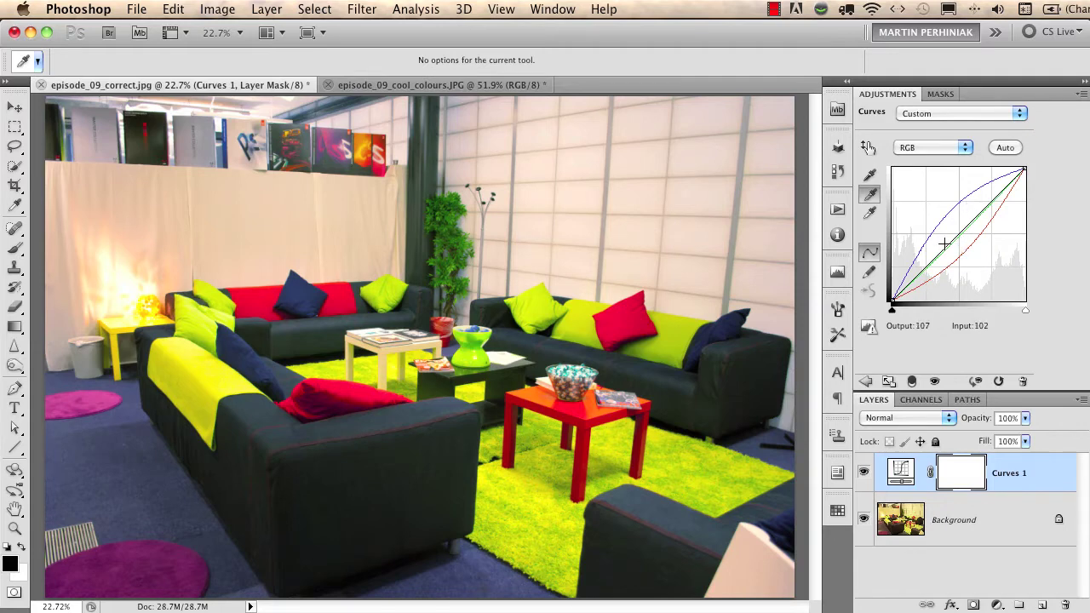
Step: On episode_09_cool_colours.JPG, add a Curves layer with the light headband as the white point
left_click(406, 88)
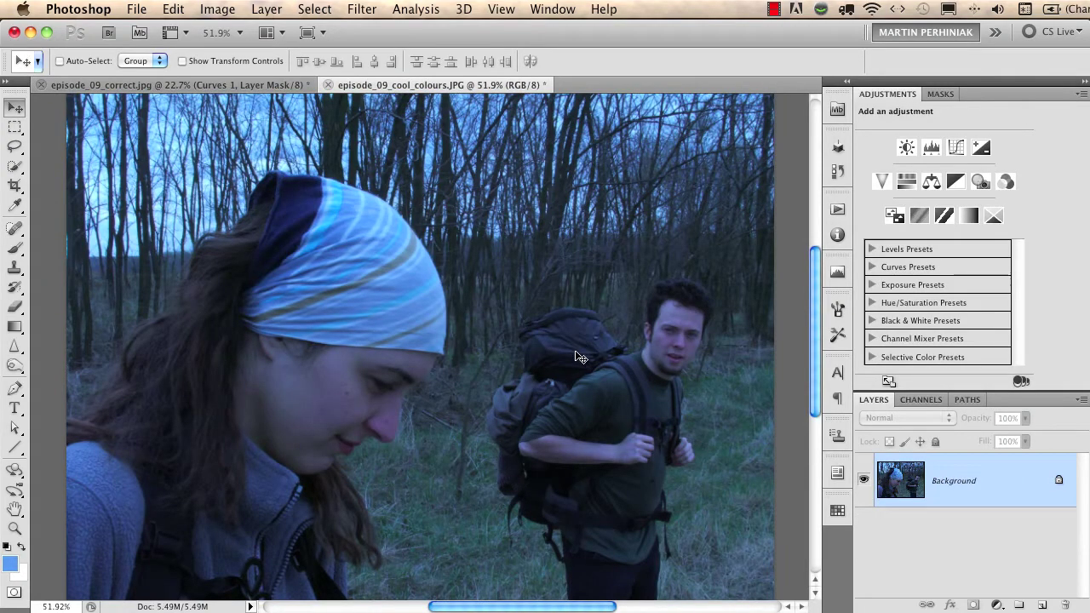
left_click(954, 151)
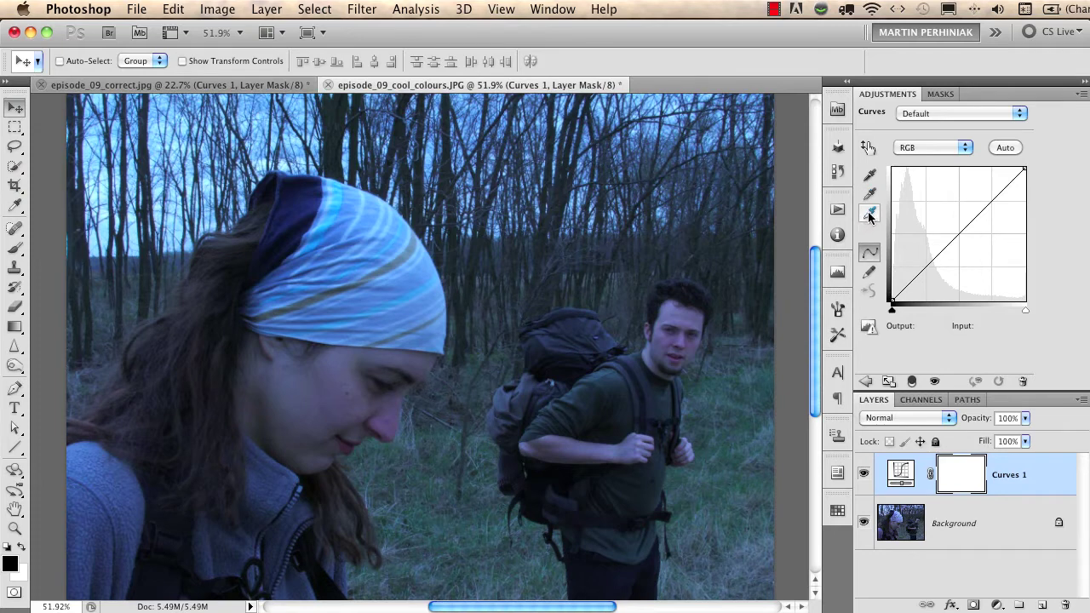
left_click(870, 215)
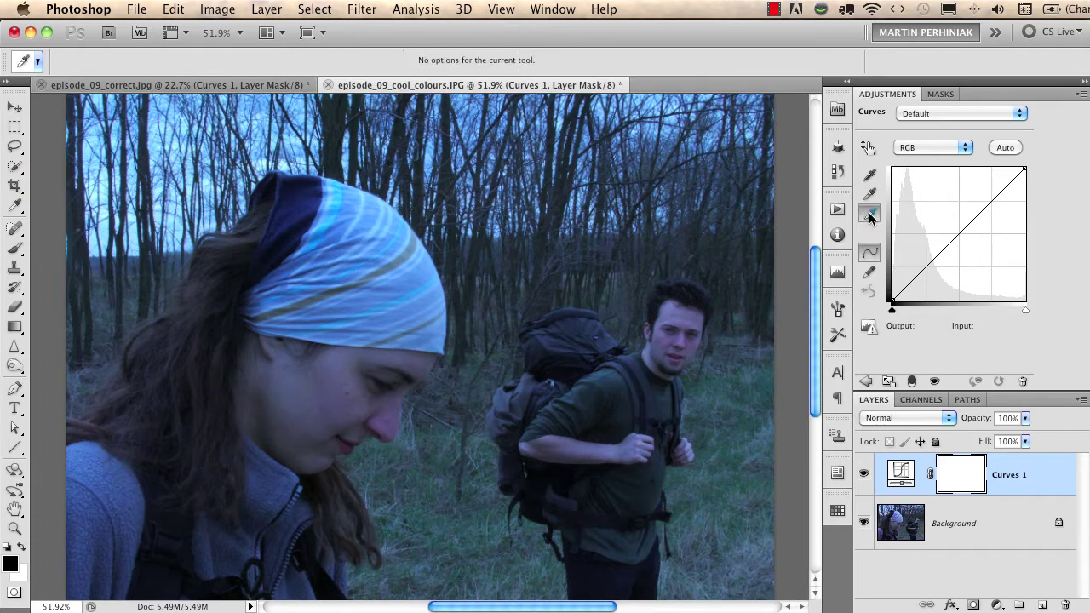
left_click(375, 227)
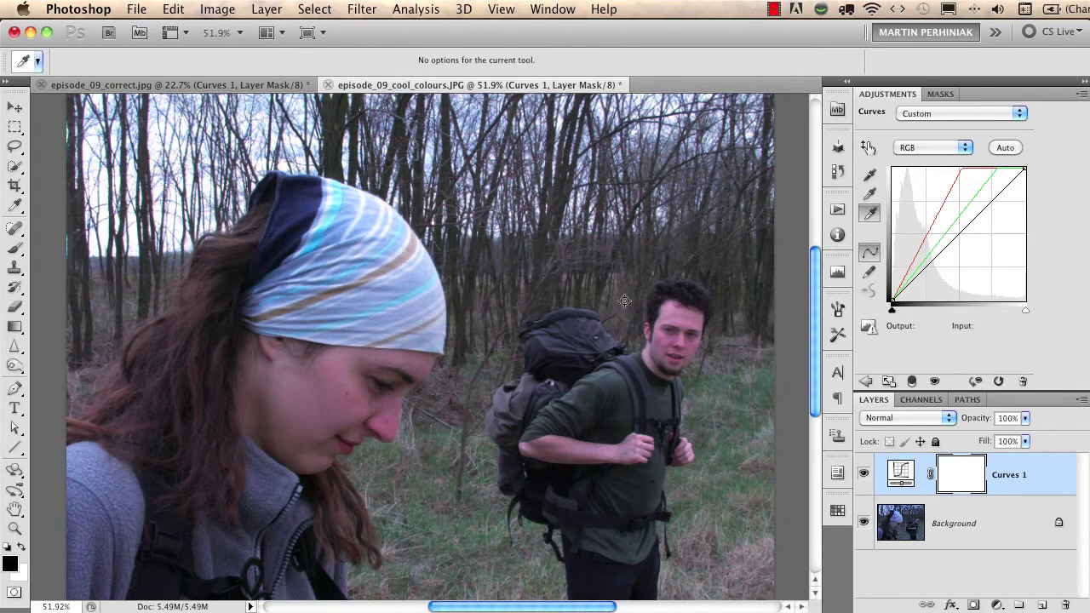
Step: Reset the hikers photo's Curves 1 to its default curve and show the channel list
left_click(998, 381)
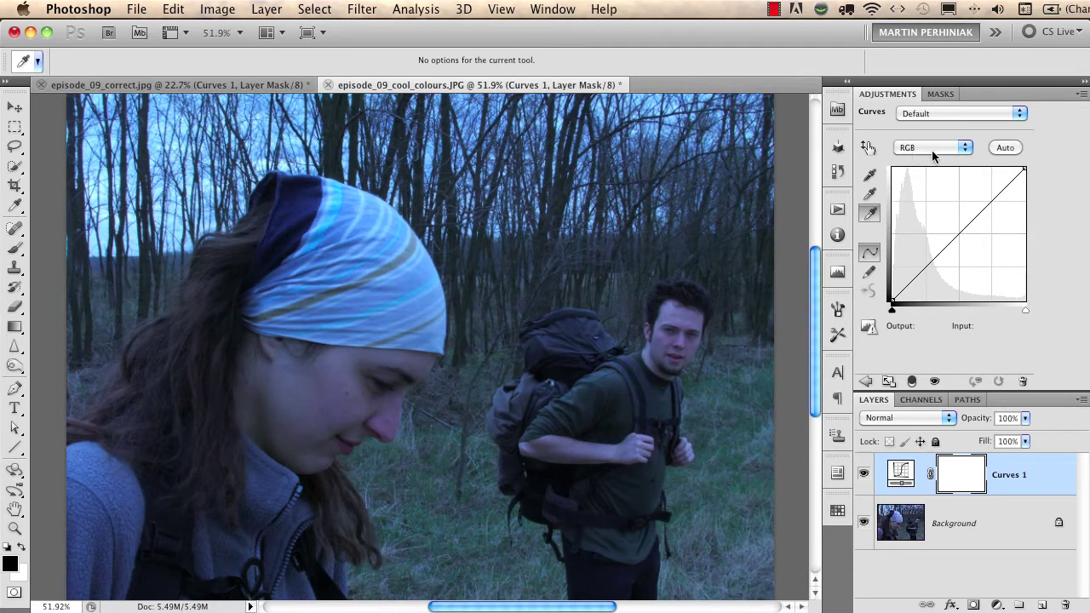
left_click(930, 148)
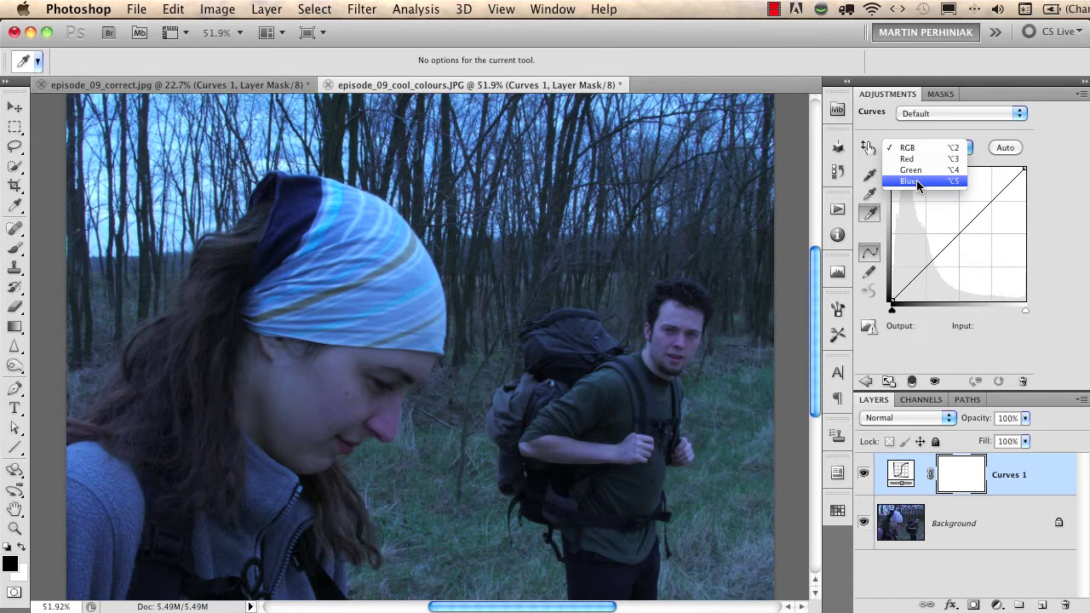
Step: Lower blue slightly, lift red from 113 to 166, and dip green from 130 to 122
left_click(917, 182)
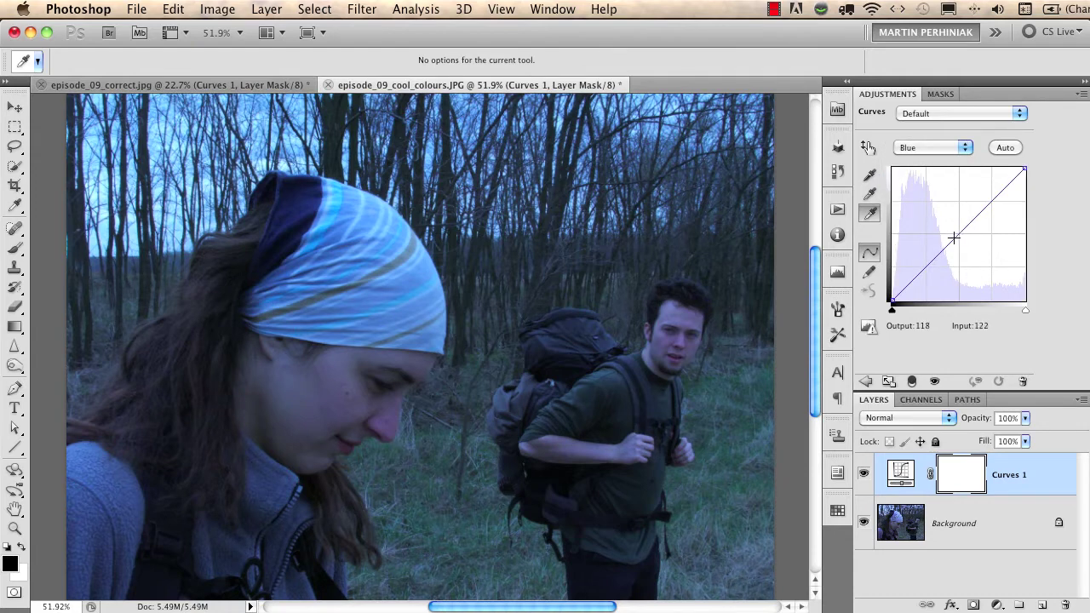
left_click_drag(954, 239, 962, 255)
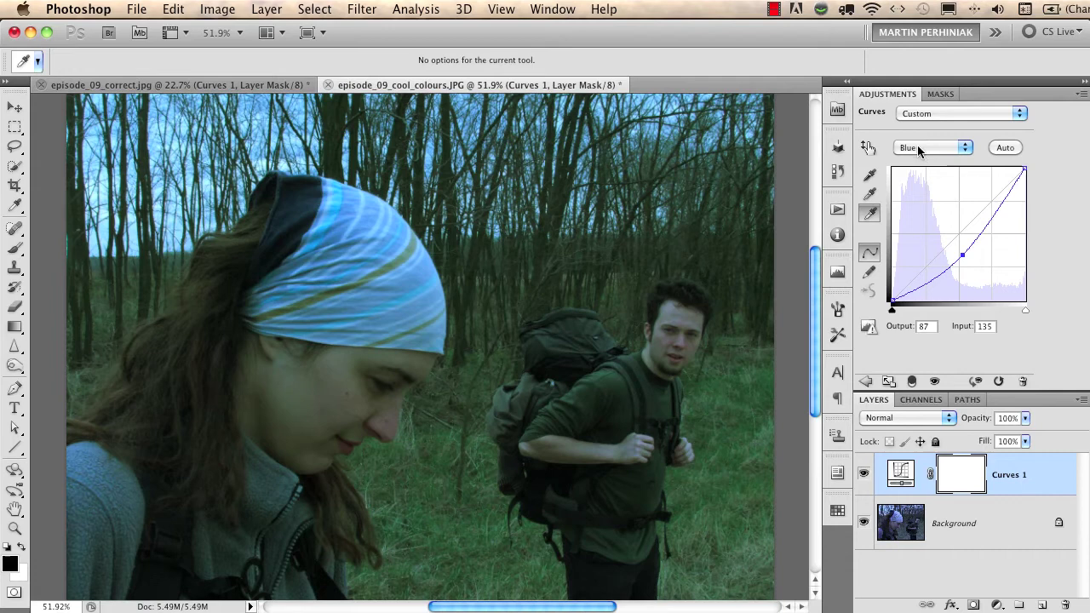
left_click(918, 149)
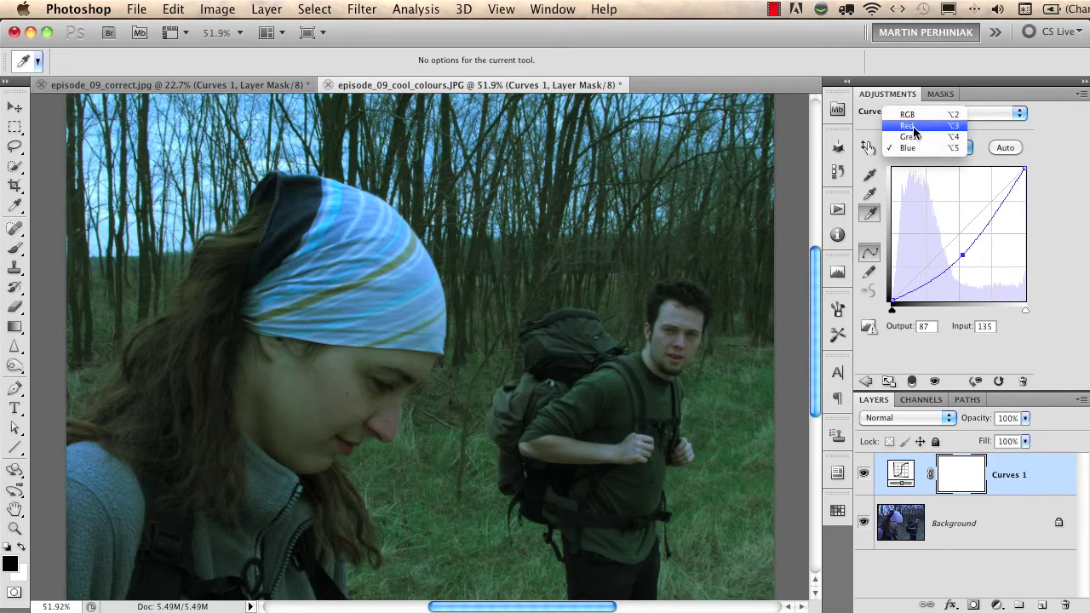
left_click(911, 126)
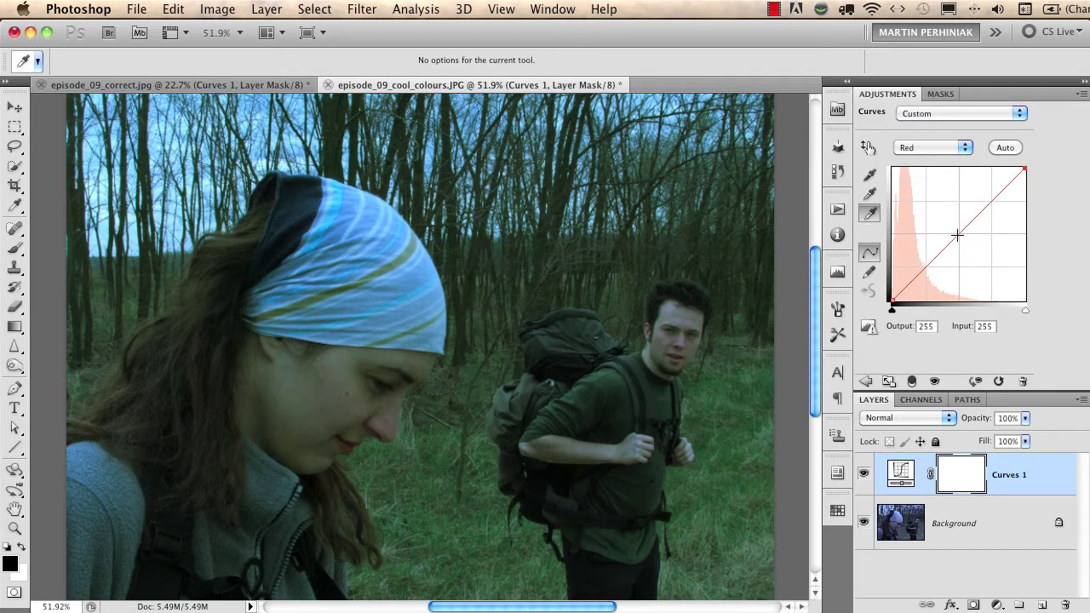
left_click_drag(957, 235, 950, 214)
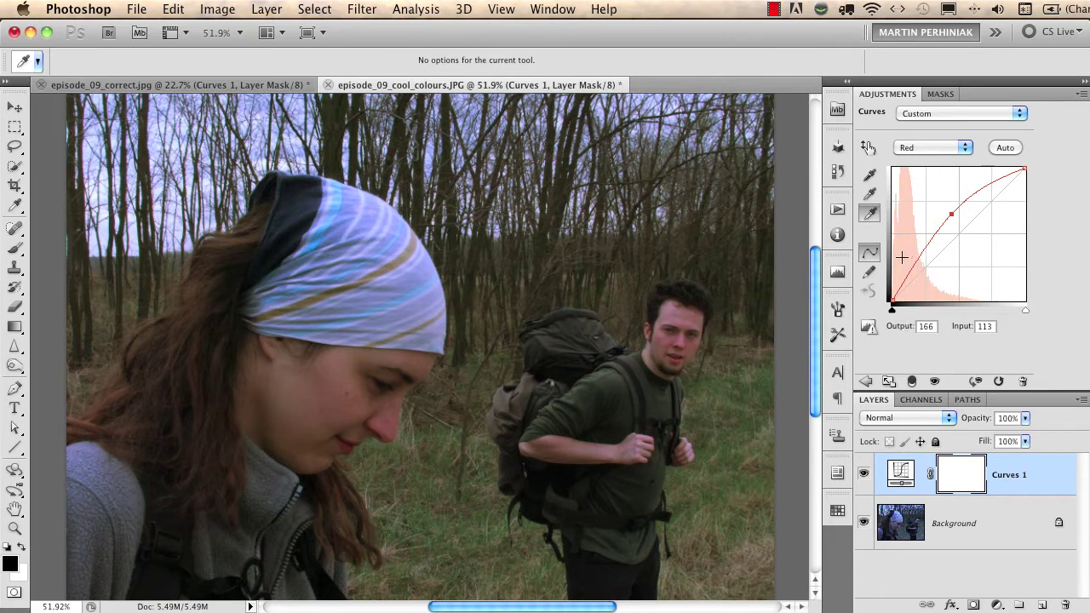
left_click(927, 147)
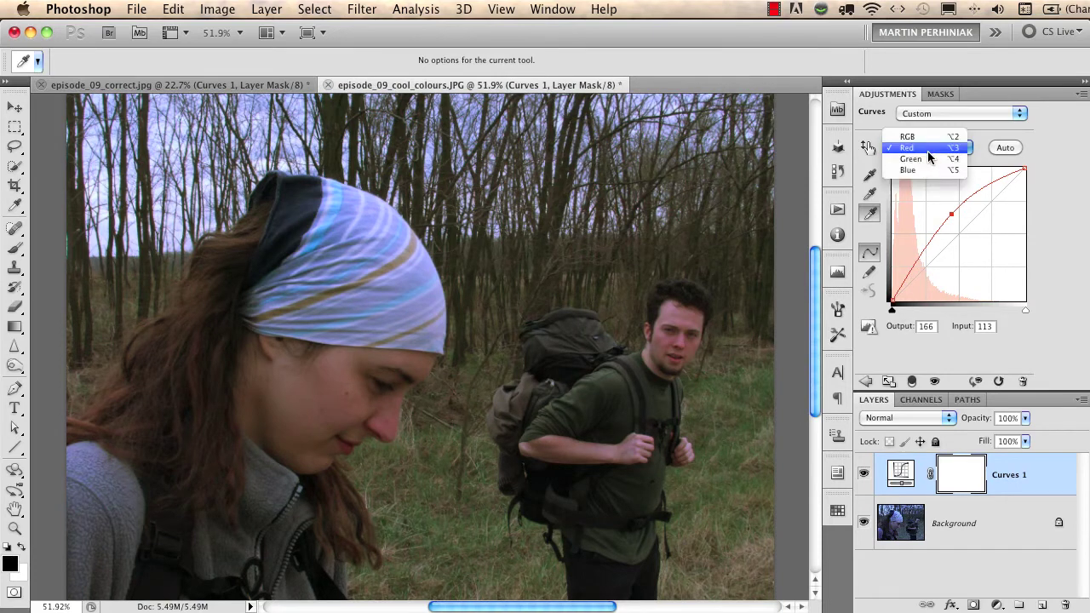
left_click(936, 160)
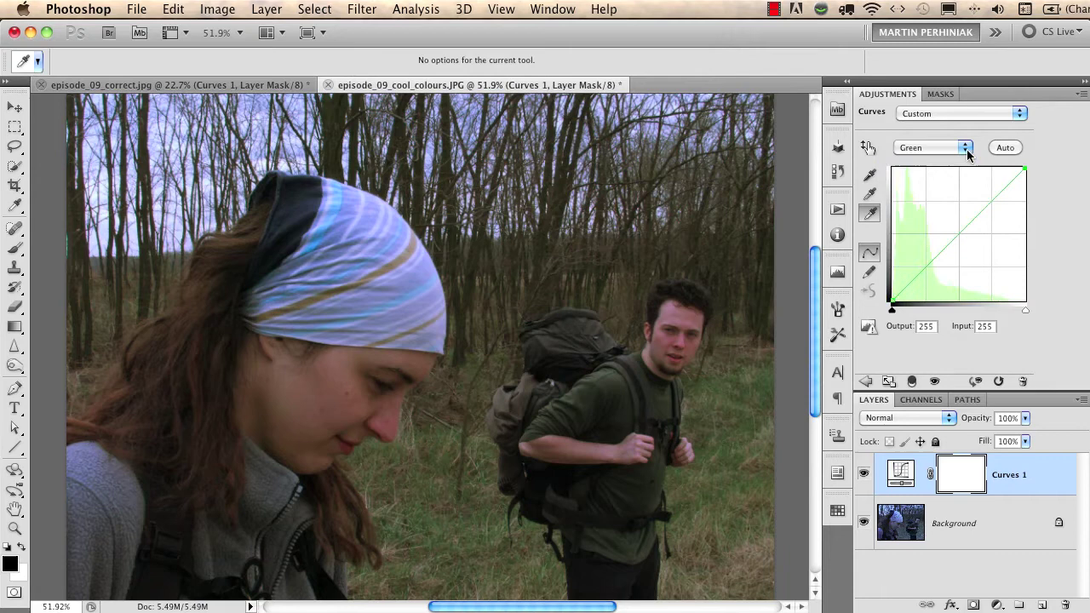
left_click_drag(955, 239, 960, 237)
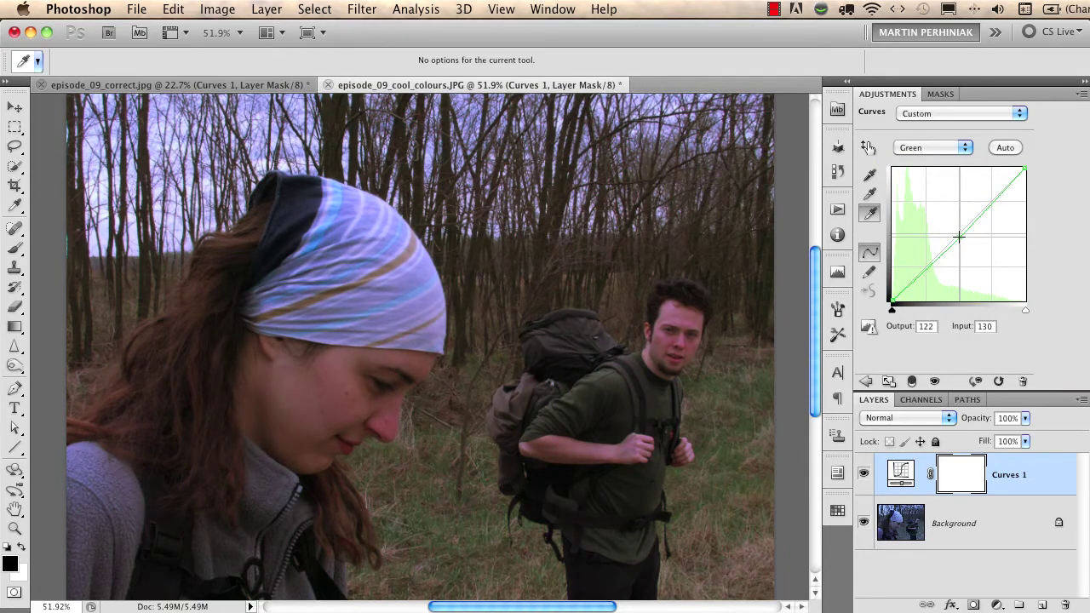
left_click(964, 149)
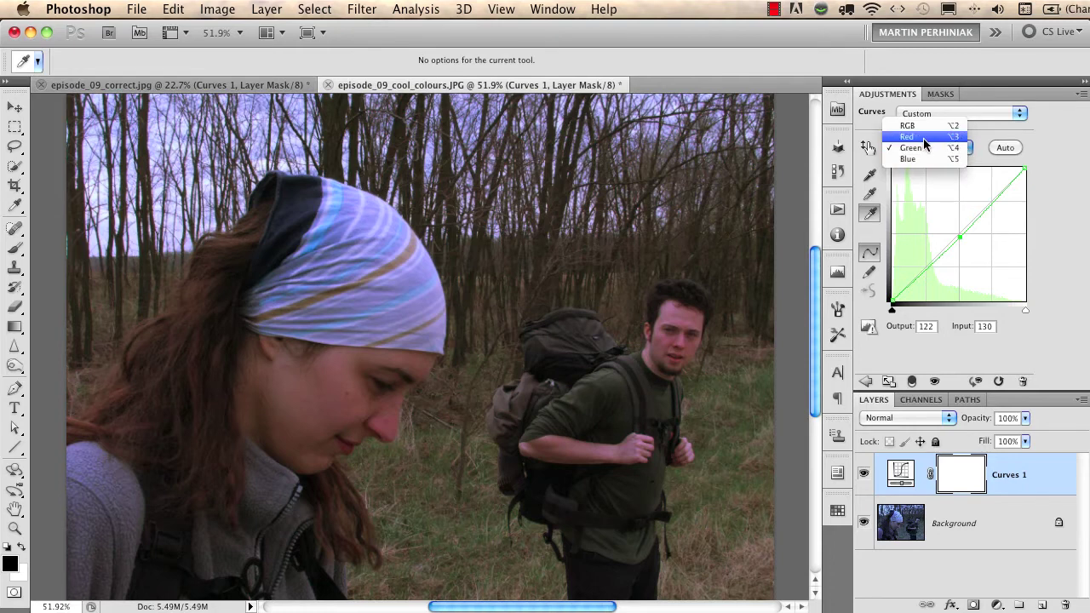
Step: Lift the composite RGB curve's midtones from 115 to 155 to brighten the hikers photo
left_click(908, 127)
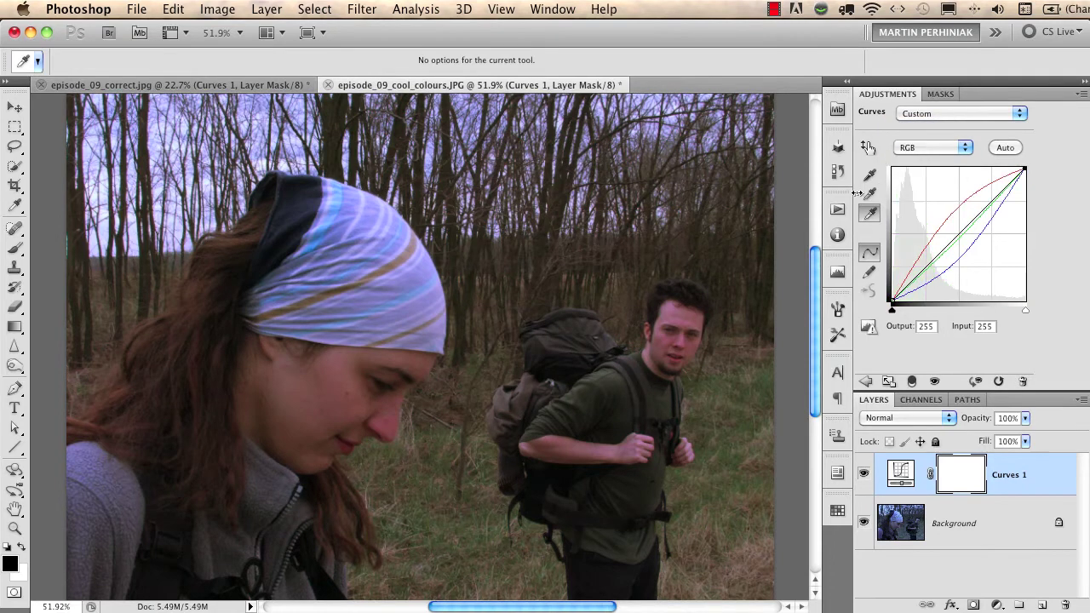
left_click_drag(954, 236, 952, 220)
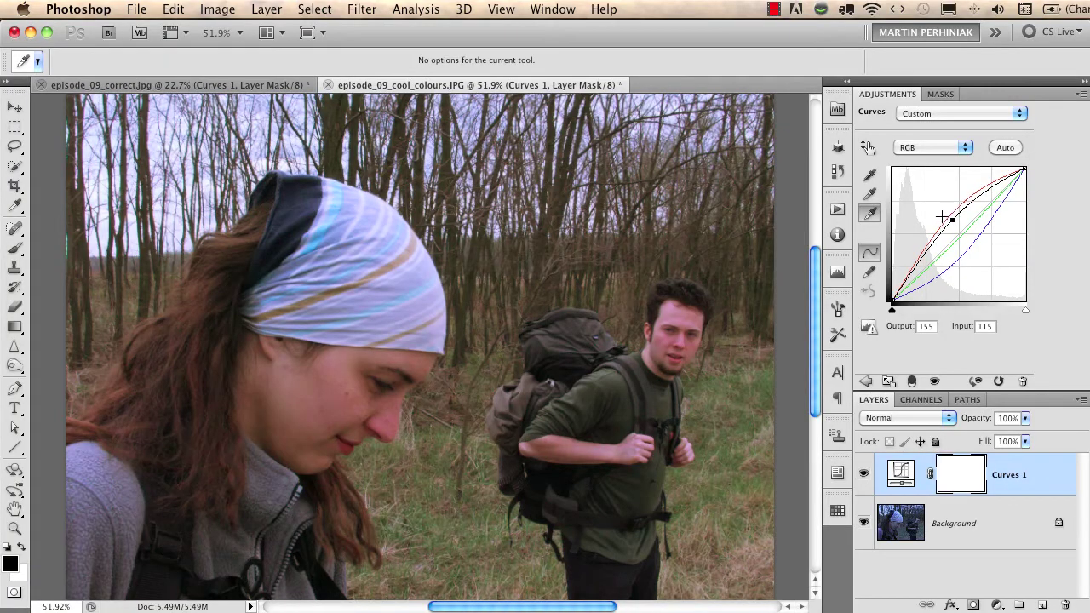
Step: Switch to Adobe Bridge showing the episode files folder with the four images
key("super+Tab")
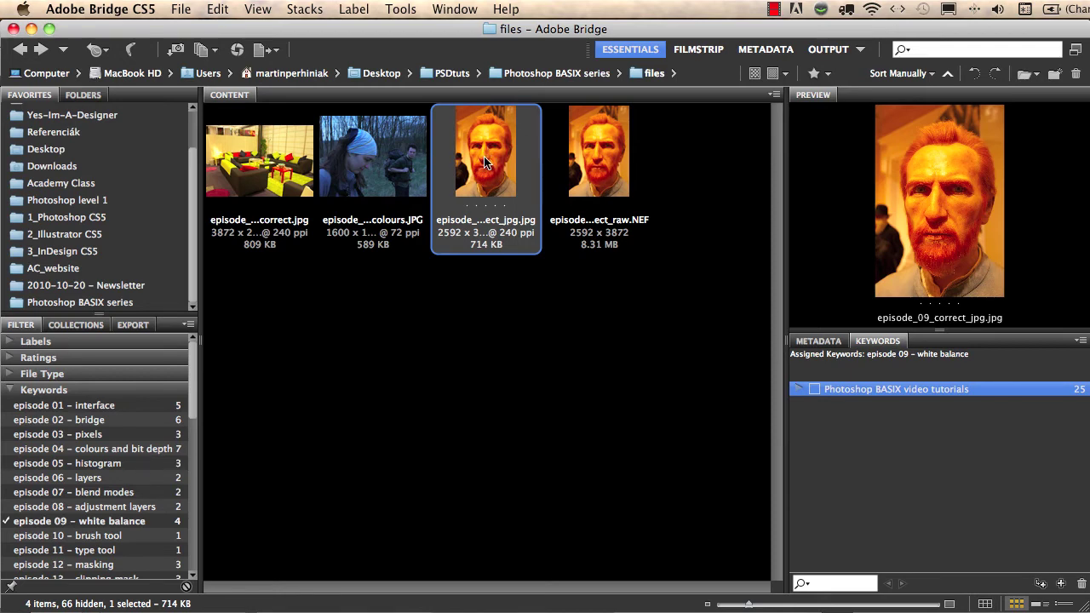
Step: Open the portrait JPG in Camera Raw and white-balance it from the face (Temperature -65, Tint +2)
right_click(479, 156)
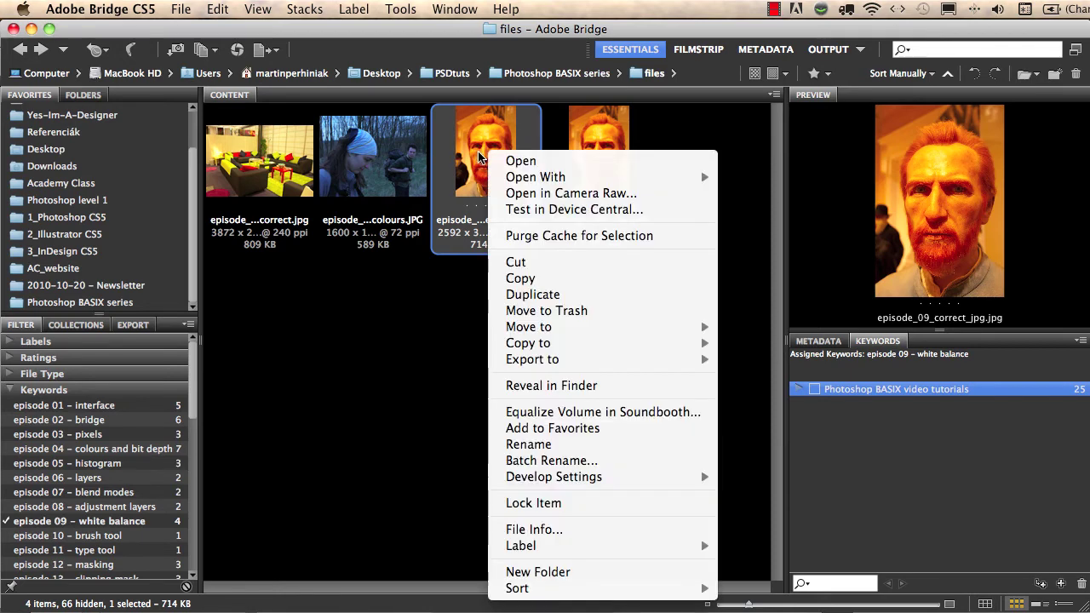
left_click(541, 199)
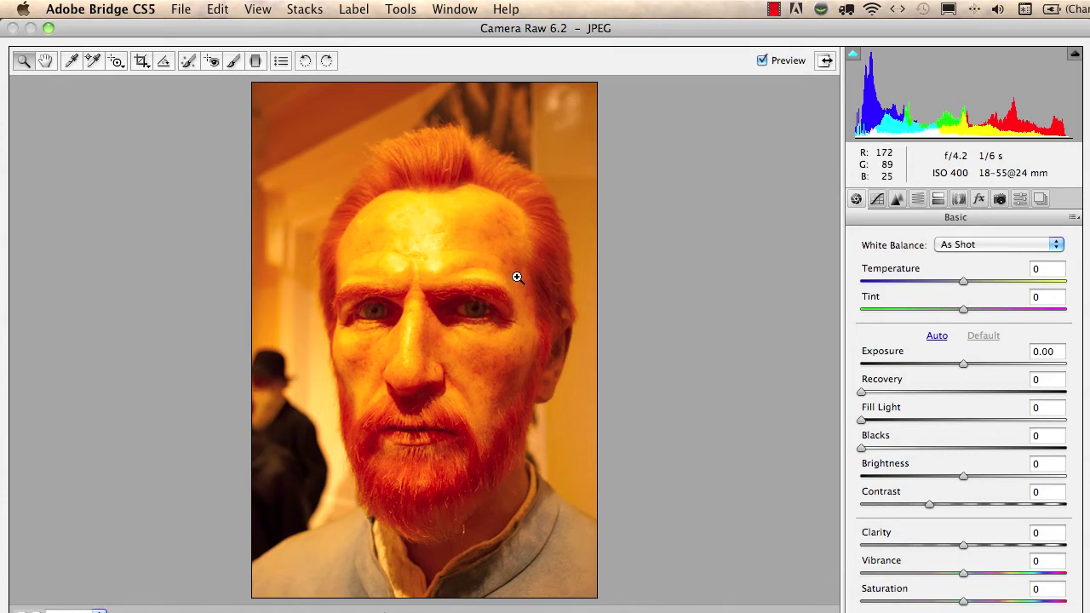
left_click(72, 62)
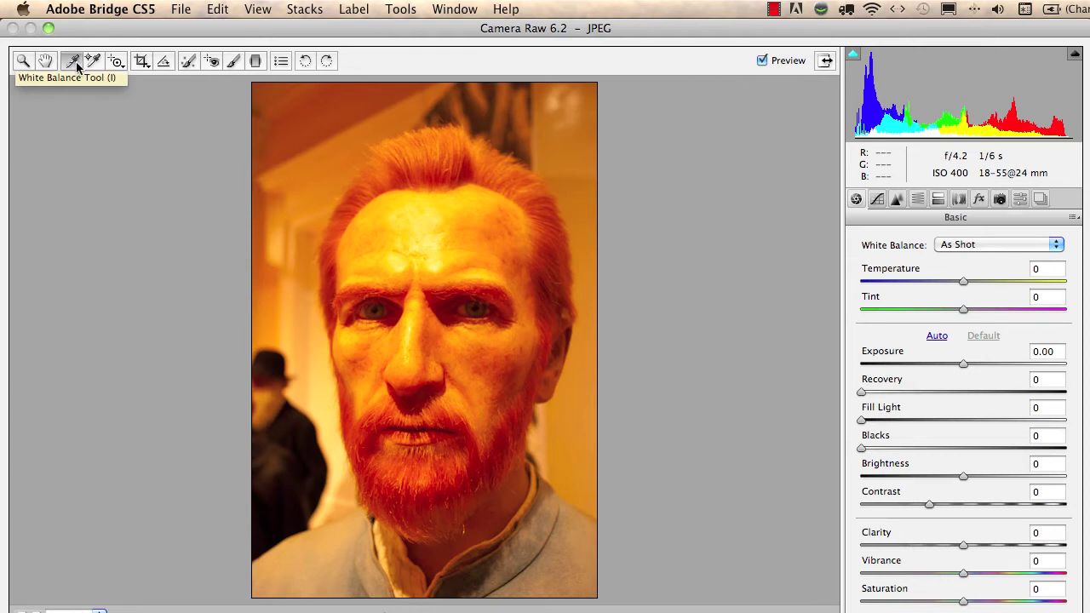
left_click(323, 377)
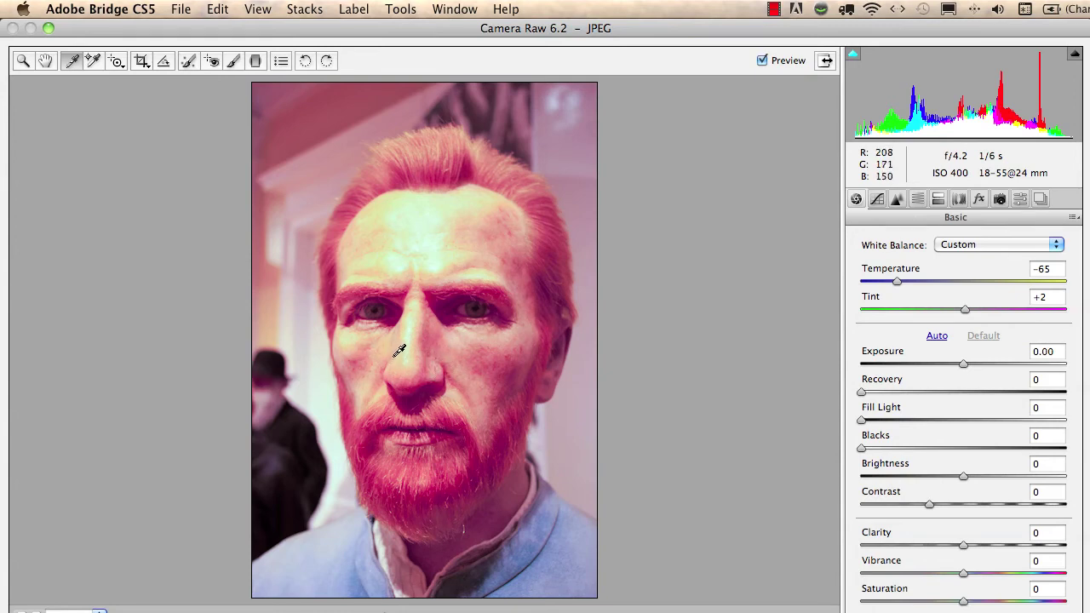
Step: Compare the correction against the original with Preview, then close Camera Raw
left_click(760, 61)
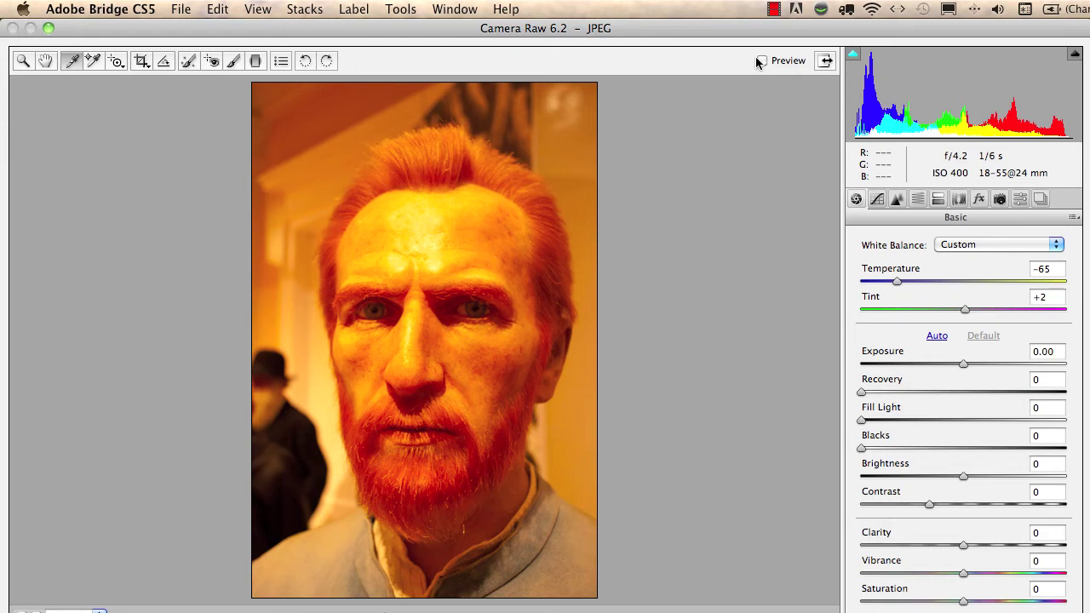
left_click(761, 61)
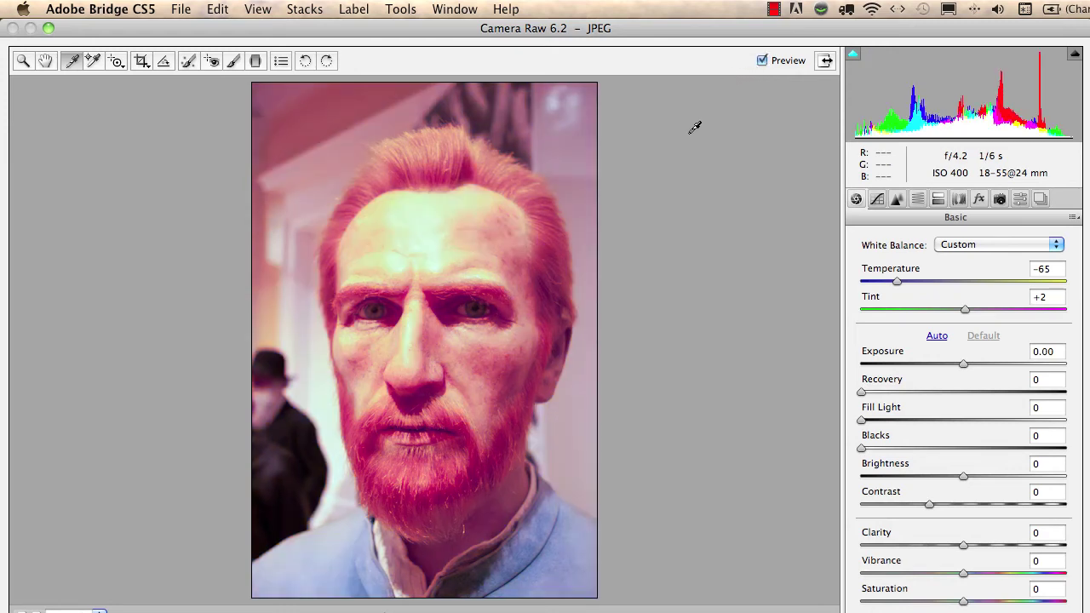
key("Escape")
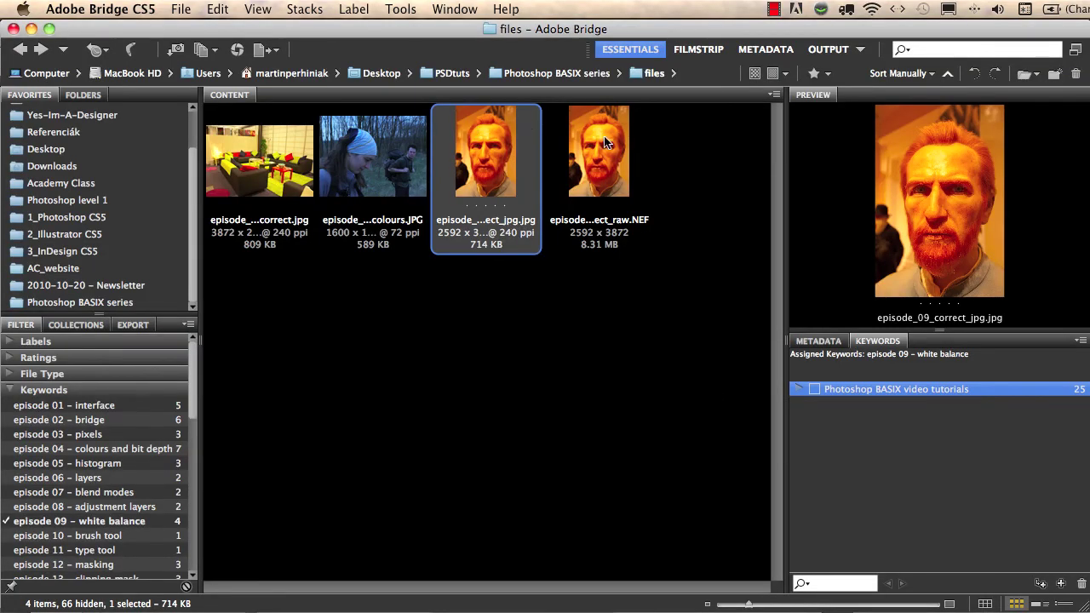
Step: Open the NEF portrait in Camera Raw and sample a neutral spot for Temperature 2400, Tint -3
left_click(611, 143)
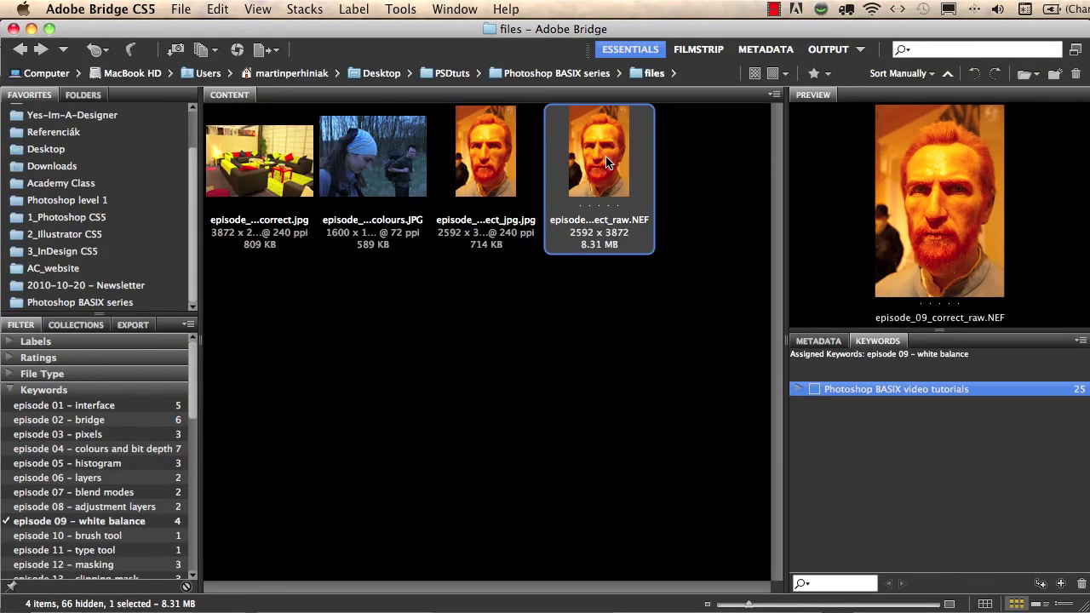
double_click(601, 155)
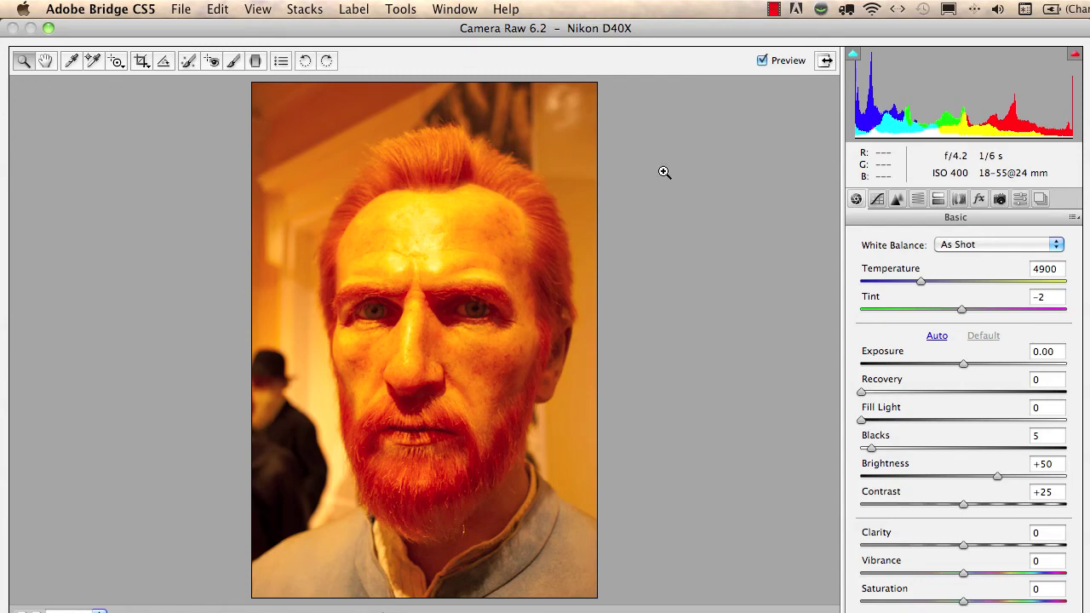
left_click(71, 61)
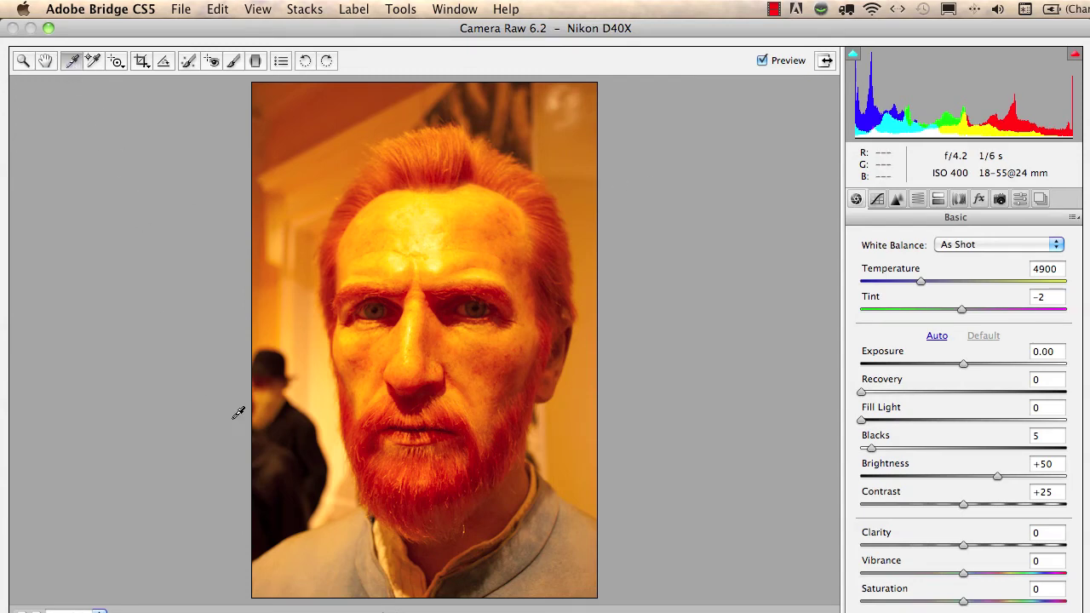
left_click(321, 404)
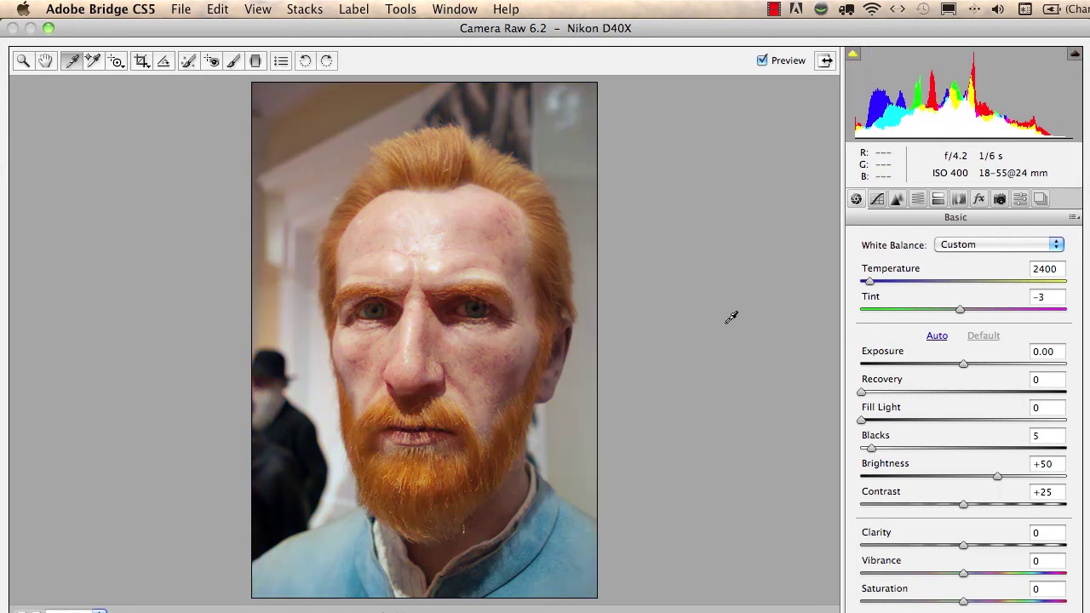